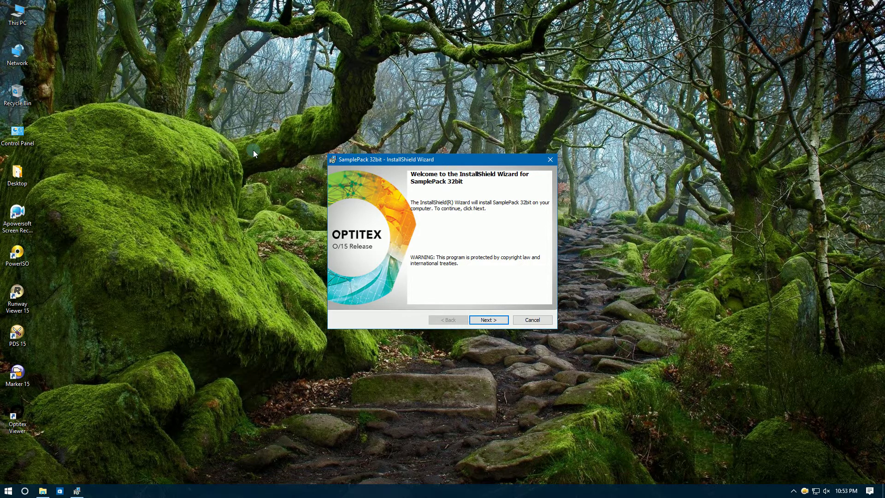
Install SamplePack 32bit through its setup wizard, accepting the license agreement, and close the wizard on completion
left_click(486, 321)
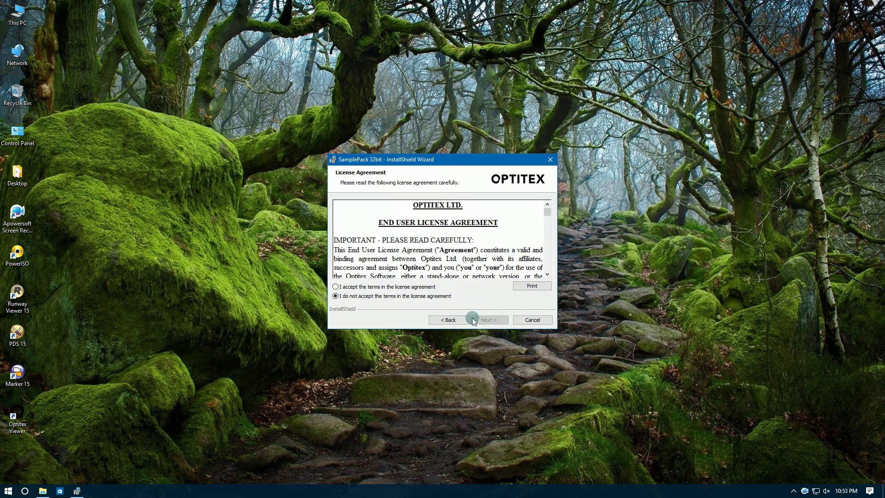
left_click(376, 284)
left_click(494, 322)
left_click(495, 321)
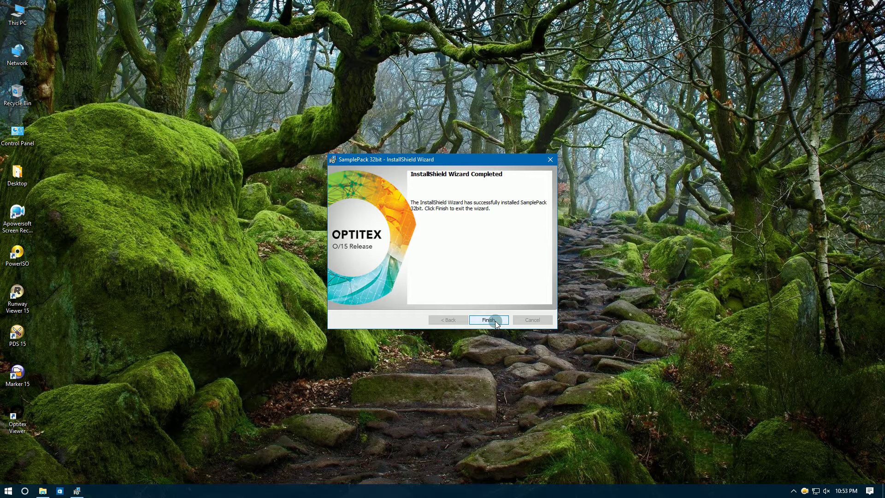
left_click(495, 321)
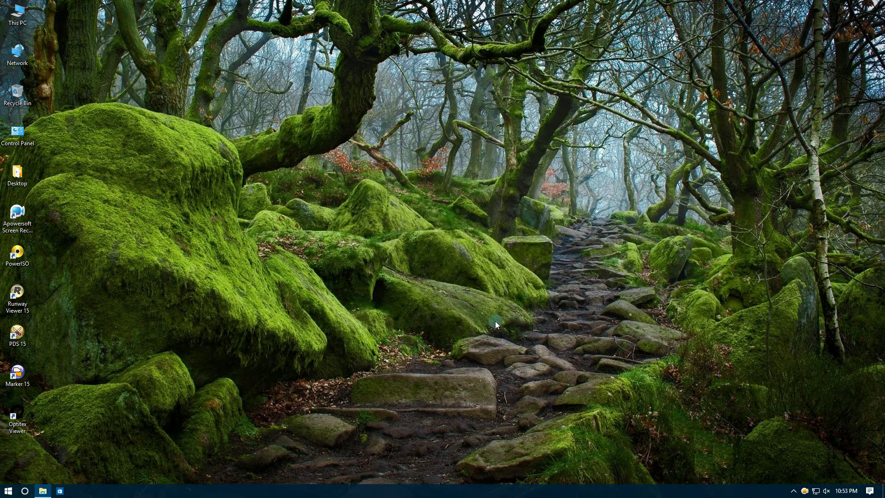
right_click(393, 196)
left_click(425, 222)
right_click(417, 226)
left_click(441, 252)
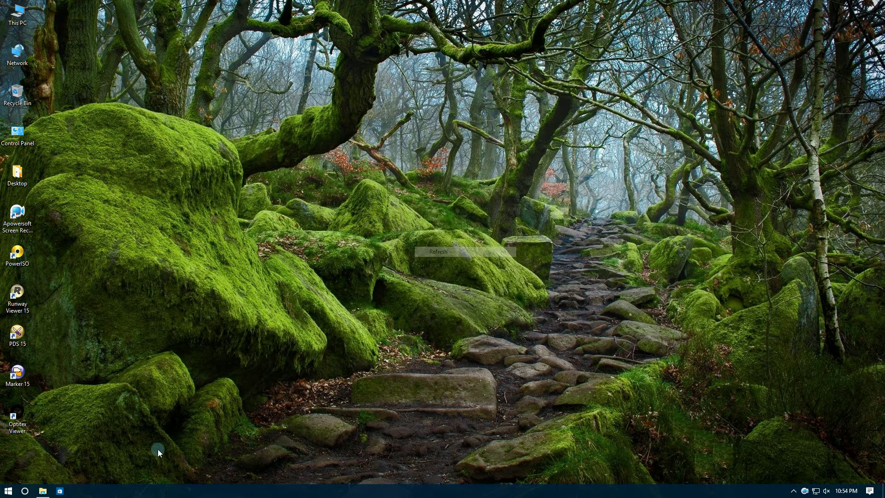
Run O15.3SP1_X86 from the OPTITEX15.3 X86 CD drive as administrator and minimize the folder window
left_click(44, 491)
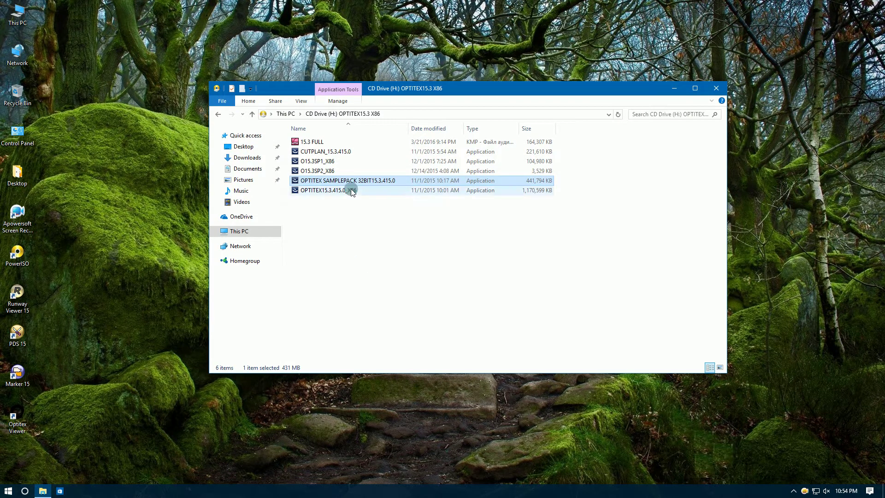
left_click(327, 161)
right_click(327, 161)
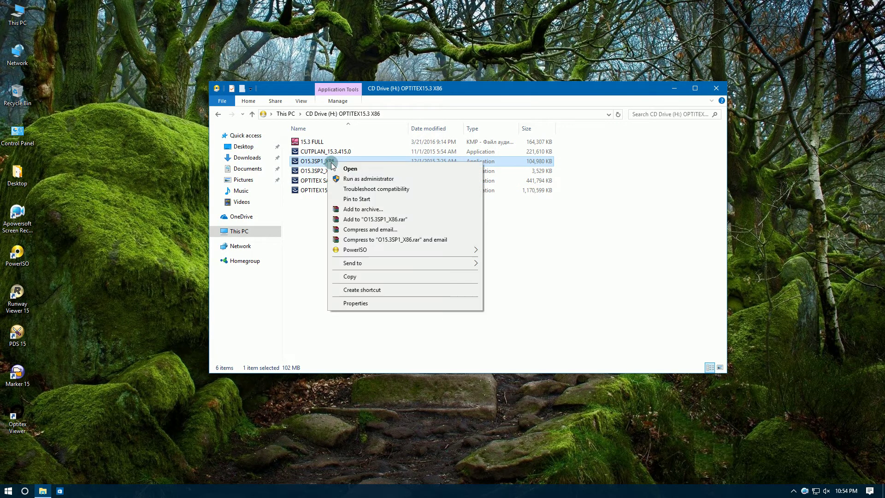
left_click(362, 183)
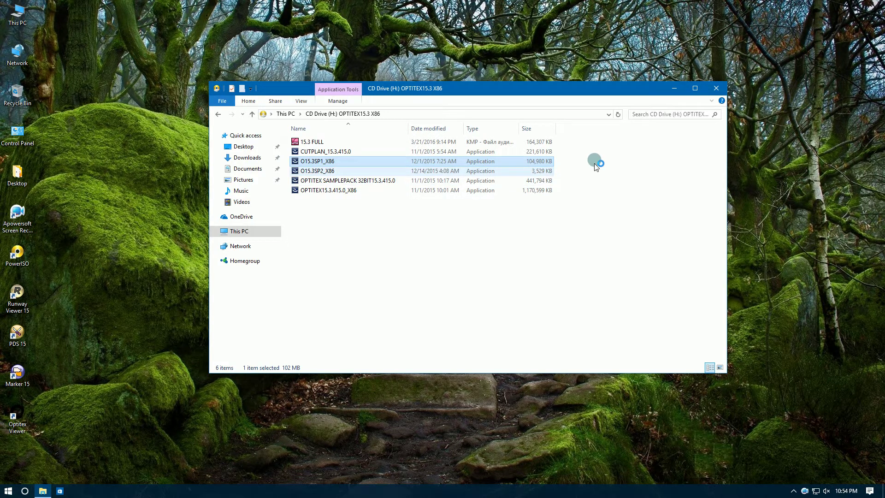
left_click(674, 90)
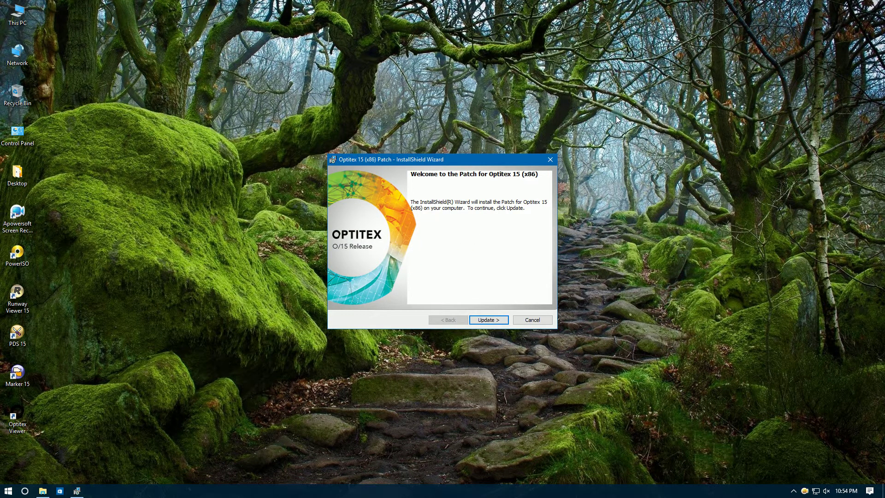
Apply the Optitex 15 (x86) patch update in the wizard and finish the installation
left_click(489, 319)
left_click(470, 319)
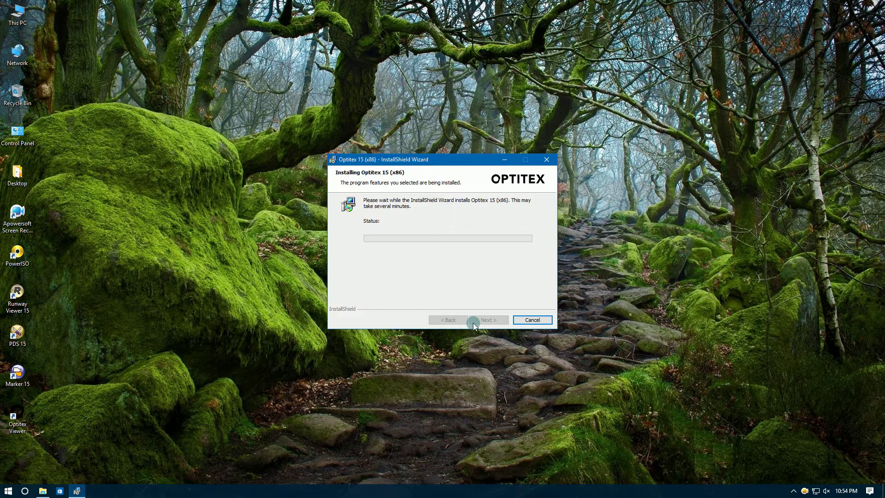
left_click_drag(421, 160, 336, 84)
left_click(330, 182)
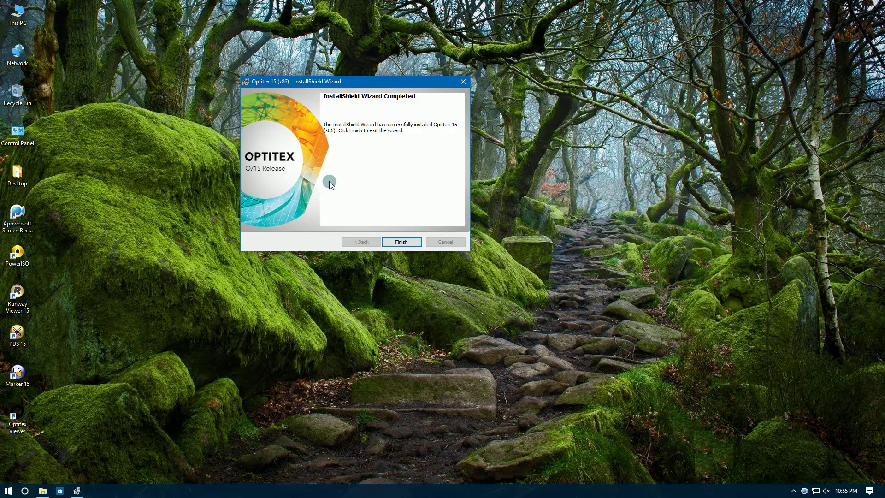
left_click(396, 243)
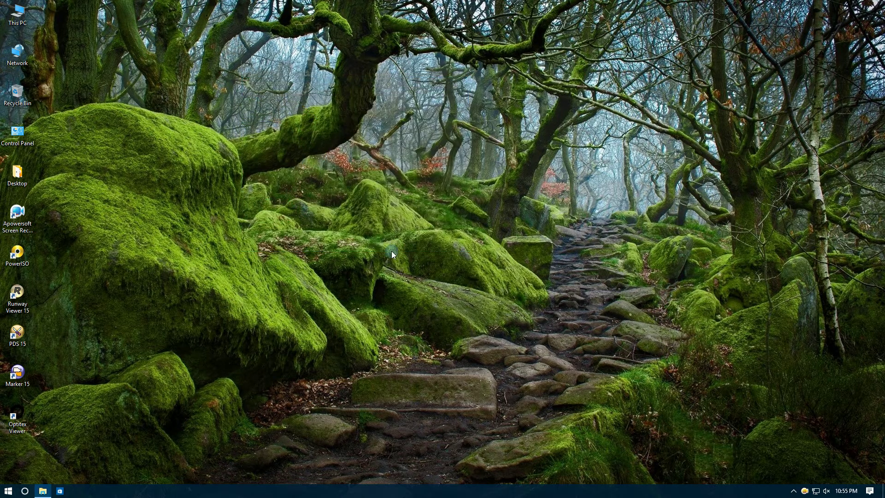
Run O15.3SP2_X86 from the CD drive as administrator, apply its Optitex 15 (x86) patch update and finish the wizard
left_click(42, 492)
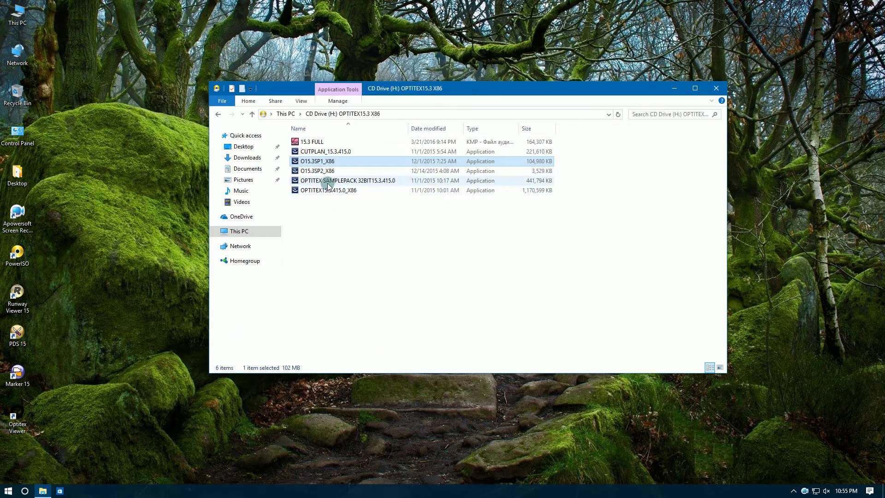
left_click(323, 171)
right_click(326, 171)
left_click(351, 189)
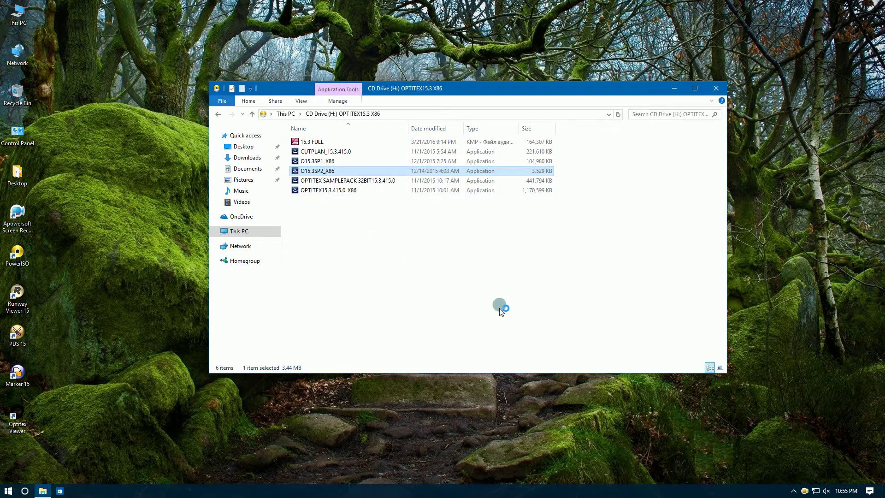
left_click(674, 88)
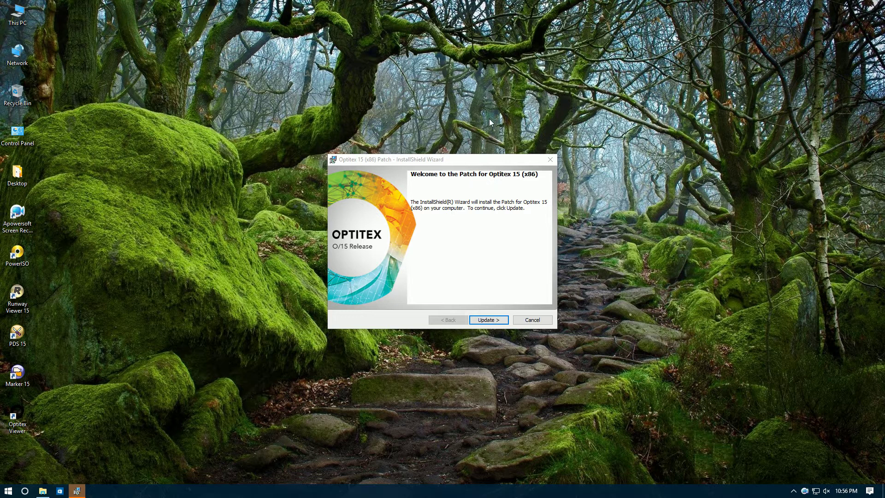
left_click(489, 319)
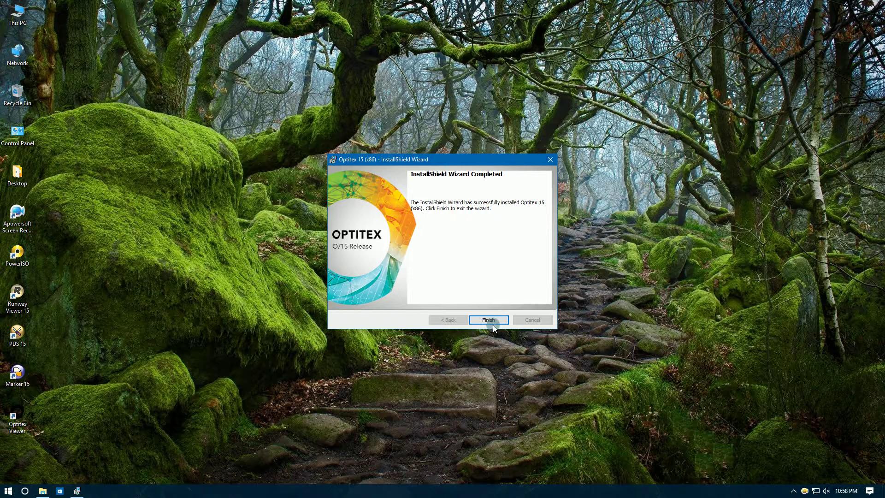
left_click(488, 320)
right_click(410, 250)
left_click(437, 277)
right_click(409, 266)
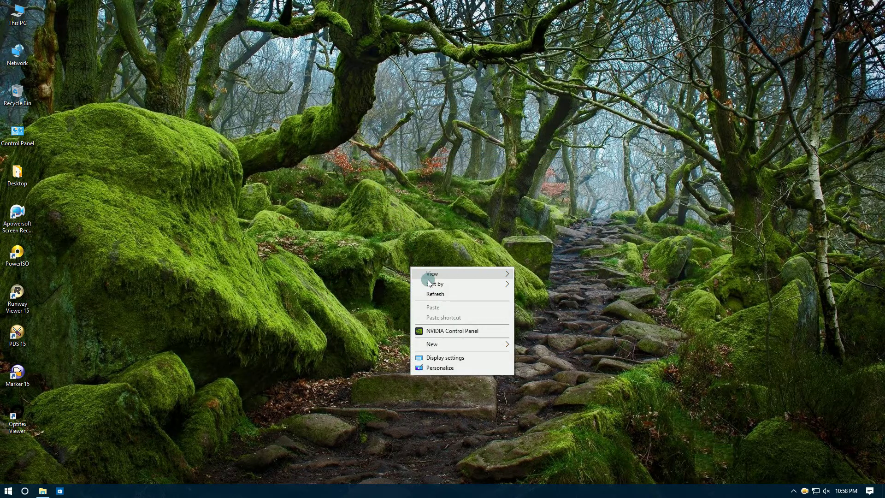
left_click(428, 294)
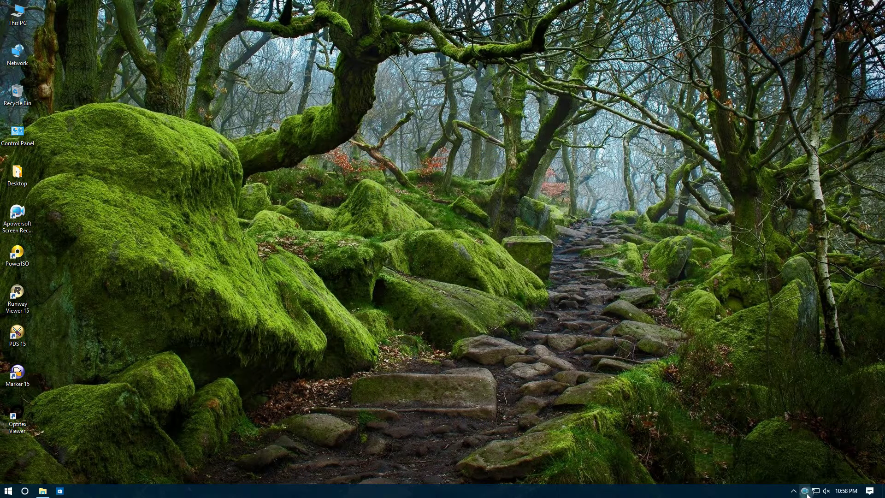